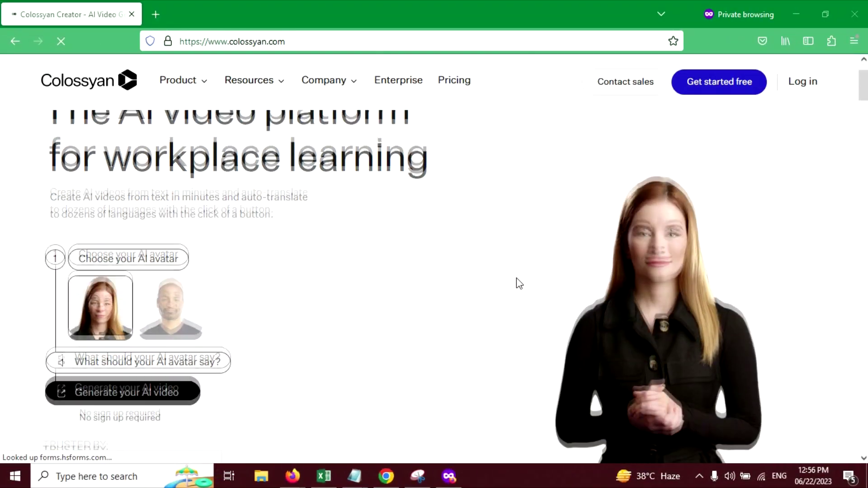
Open the free Colossyan Creator editor from colossyan.com in a new tab.
{"action": "scroll", "coordinate": [520, 284], "scroll_direction": "down", "scroll_amount": 8}
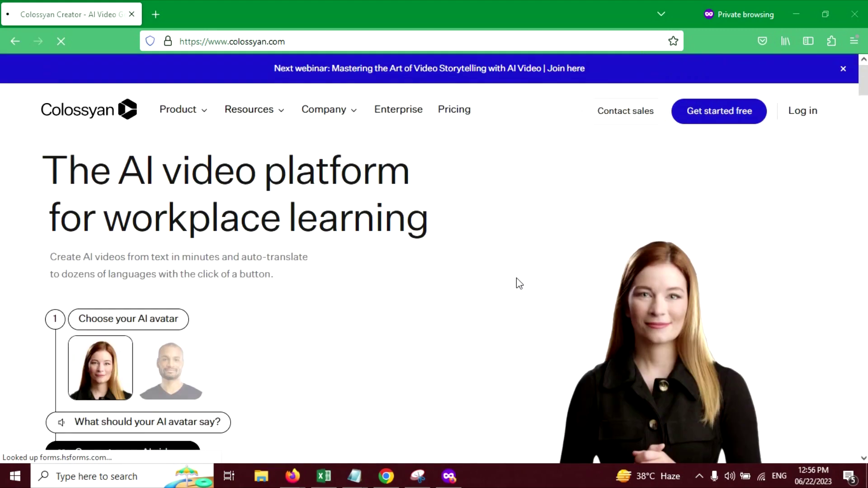
{"action": "scroll", "coordinate": [519, 284], "scroll_direction": "down", "scroll_amount": 10}
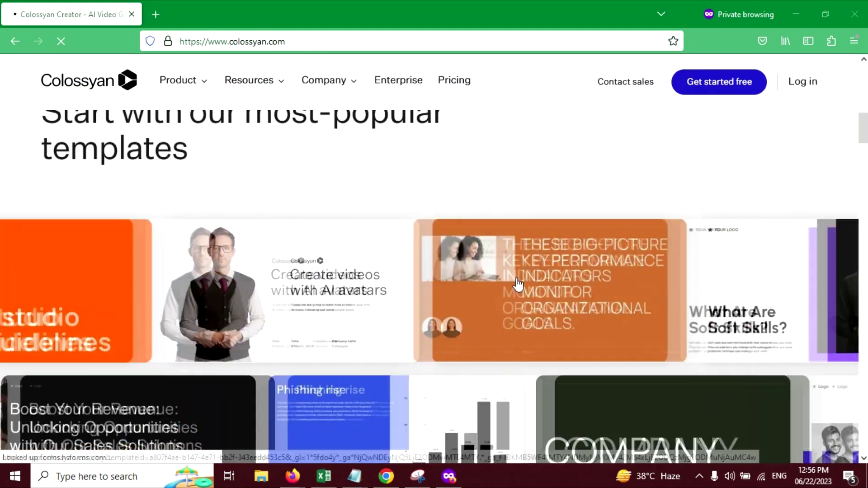
{"action": "scroll", "coordinate": [519, 284], "scroll_direction": "up", "scroll_amount": 10}
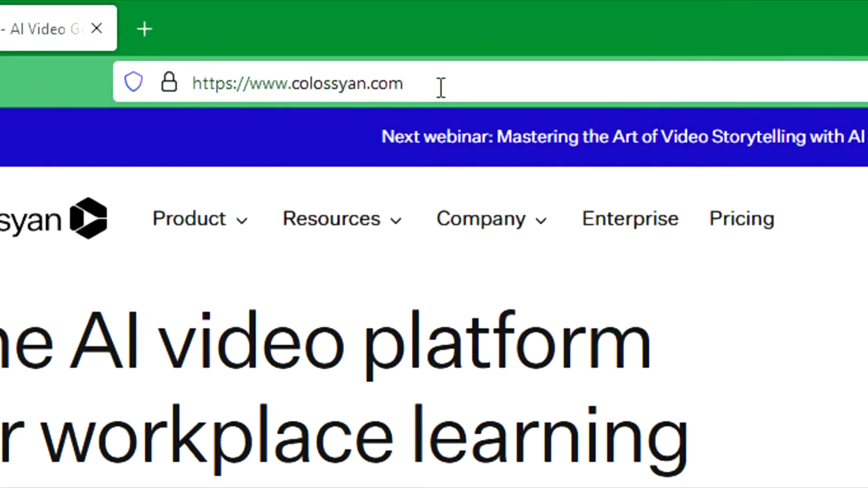
{"action": "left_click", "coordinate": [441, 87]}
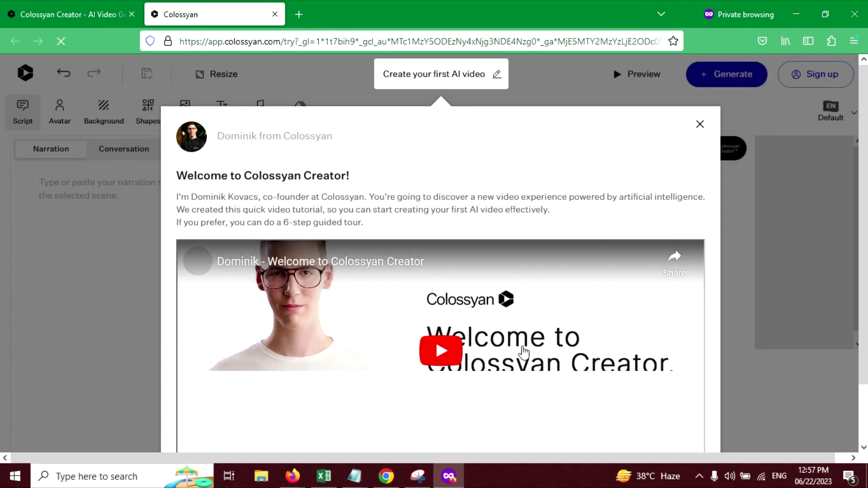
{"action": "scroll", "coordinate": [524, 352], "scroll_direction": "down", "scroll_amount": 2}
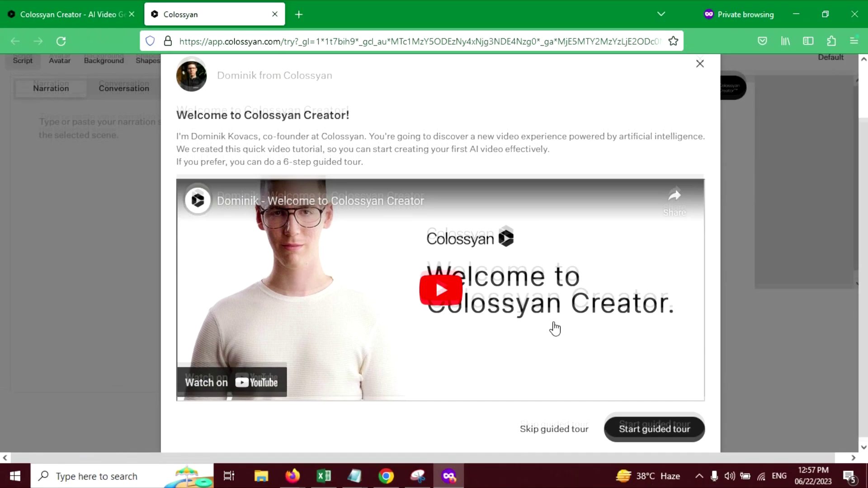
{"action": "scroll", "coordinate": [555, 329], "scroll_direction": "up", "scroll_amount": 2}
{"action": "left_click", "coordinate": [700, 128]}
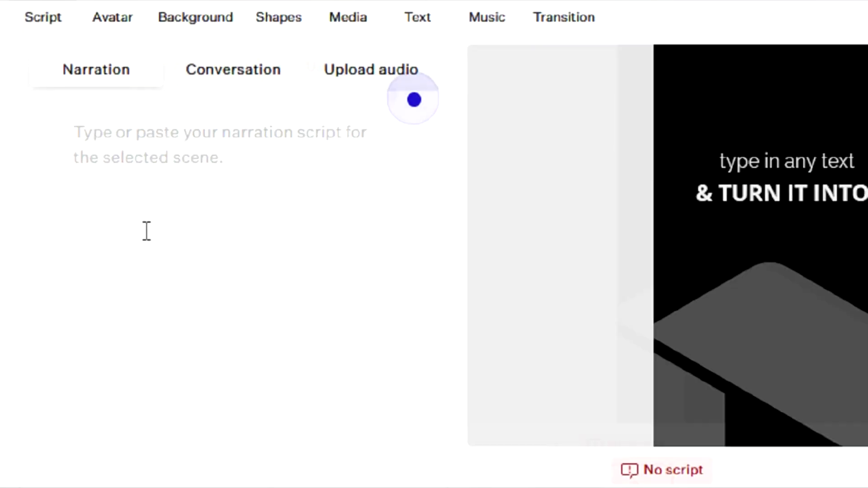
Switch the narration script to Conversation mode, which requires at least two avatars.
{"action": "left_click", "coordinate": [48, 184]}
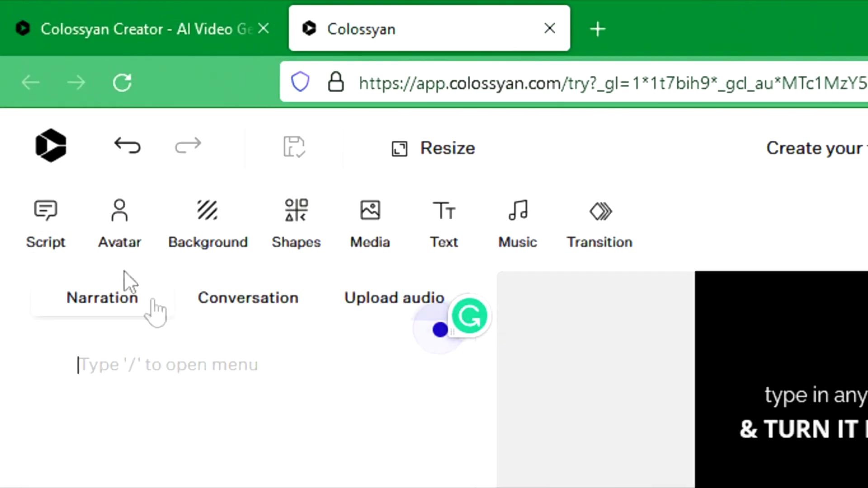
{"action": "left_click", "coordinate": [254, 301]}
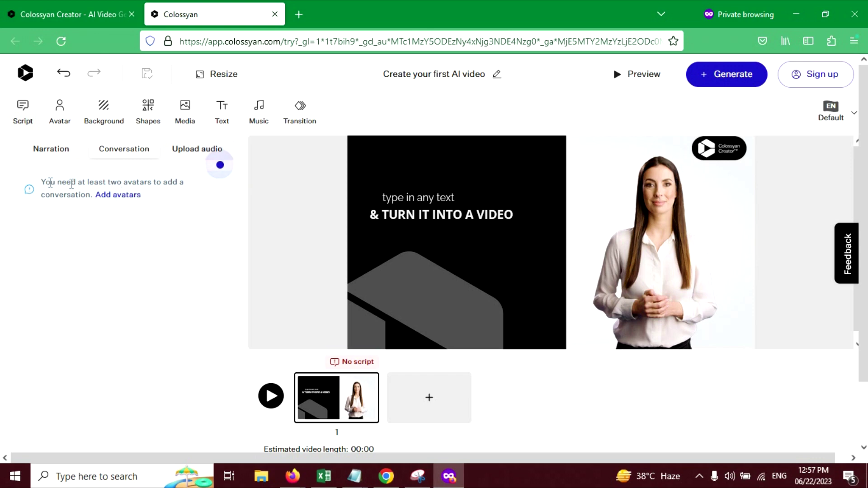
{"action": "left_click_drag", "start_coordinate": [41, 182], "coordinate": [206, 195]}
{"action": "left_click", "coordinate": [174, 201]}
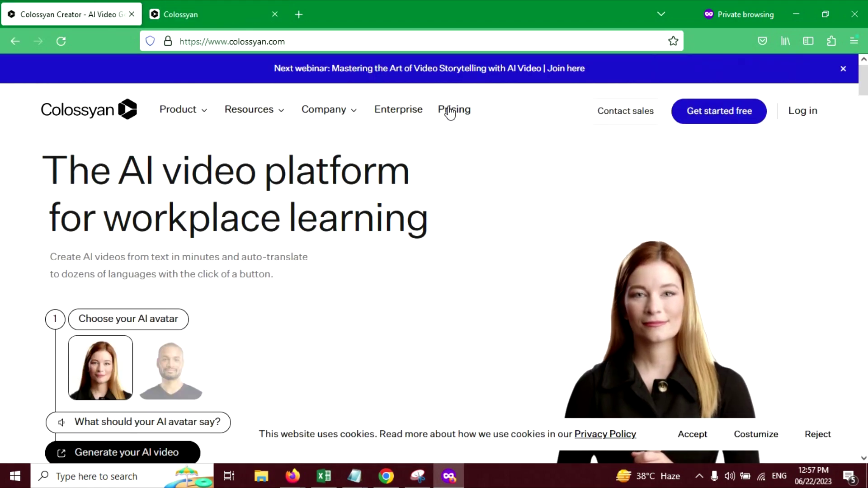
Review the Colossyan pricing plans and Starter minute options, then return to the editor.
{"action": "left_click", "coordinate": [450, 113]}
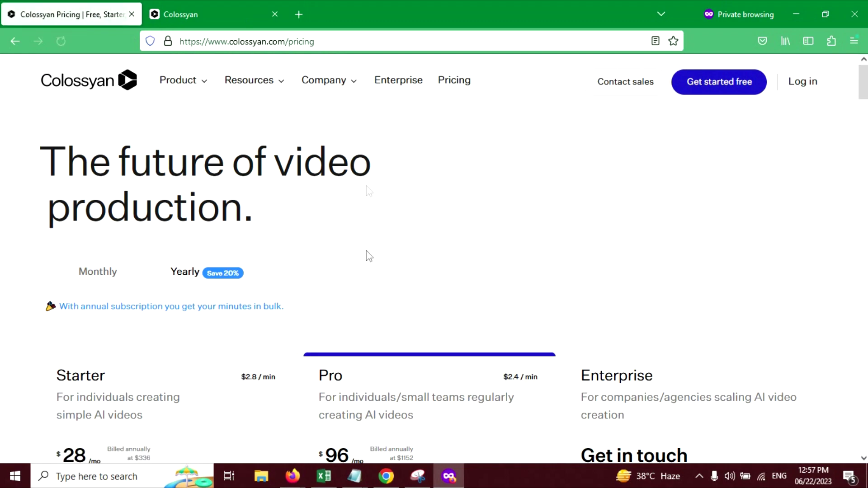
{"action": "scroll", "coordinate": [217, 325], "scroll_direction": "down", "scroll_amount": 7}
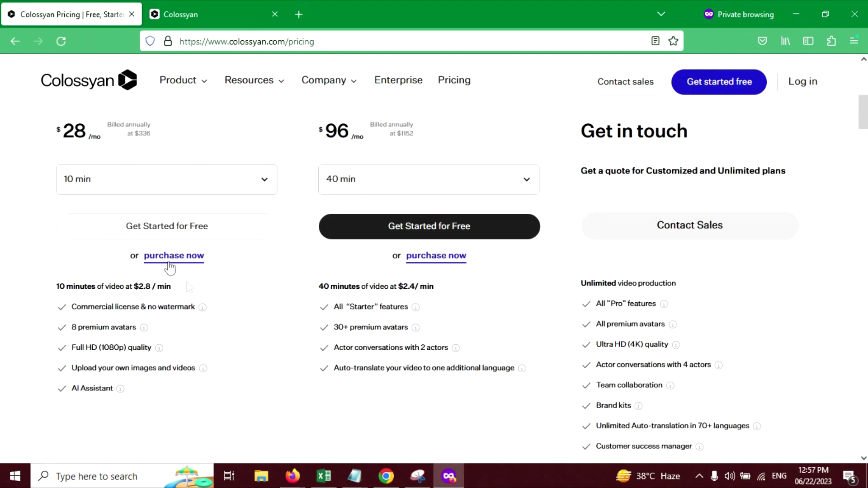
{"action": "left_click", "coordinate": [164, 184]}
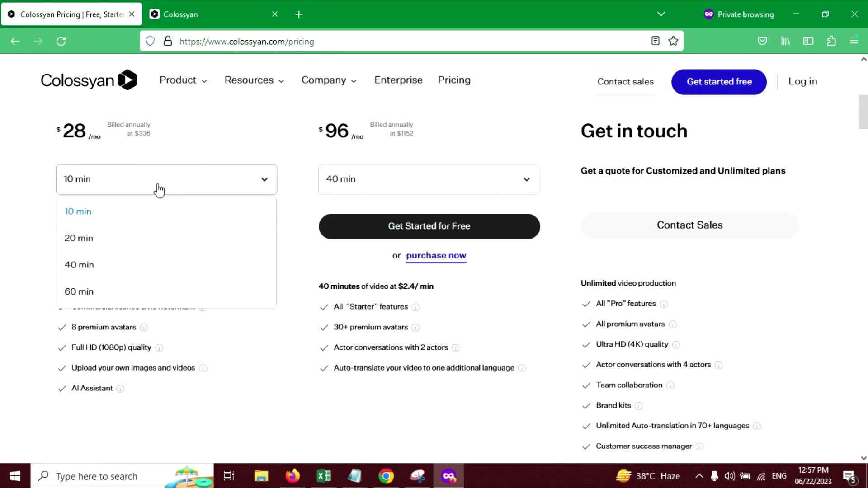
{"action": "left_click", "coordinate": [155, 188]}
{"action": "left_click", "coordinate": [183, 13]}
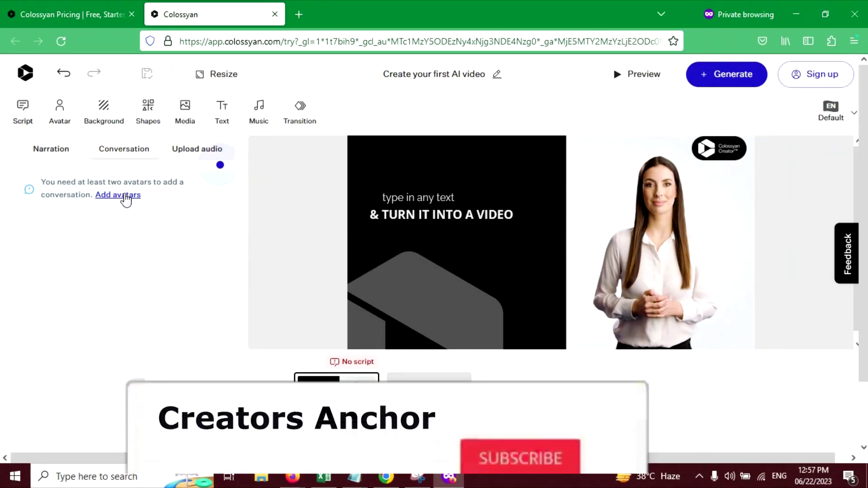
Start adding avatars for the conversation and dismiss the script tip popup.
{"action": "left_click", "coordinate": [128, 196]}
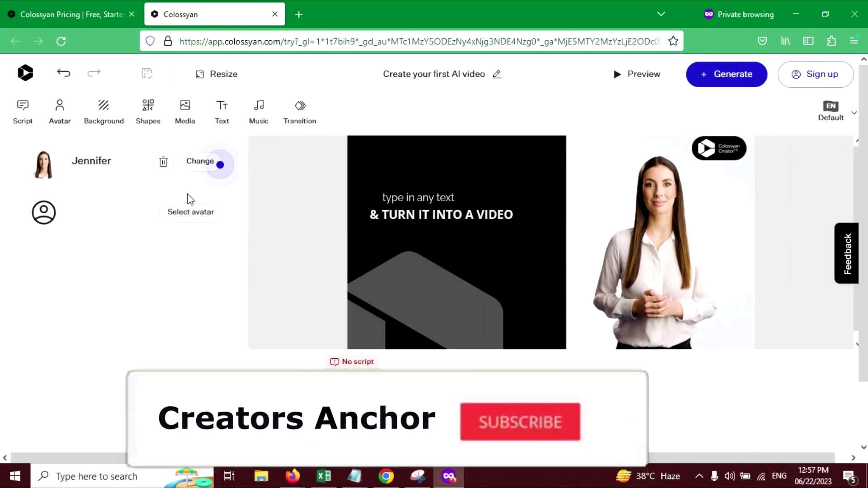
{"action": "left_click", "coordinate": [200, 166]}
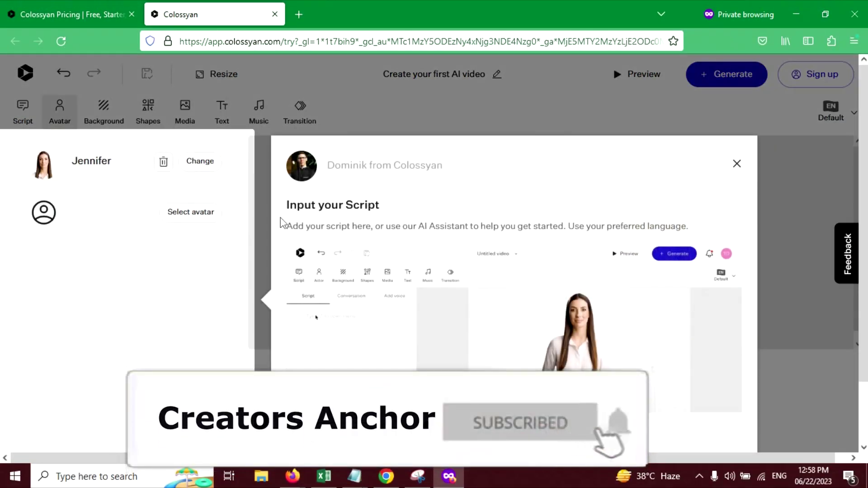
{"action": "left_click", "coordinate": [166, 198]}
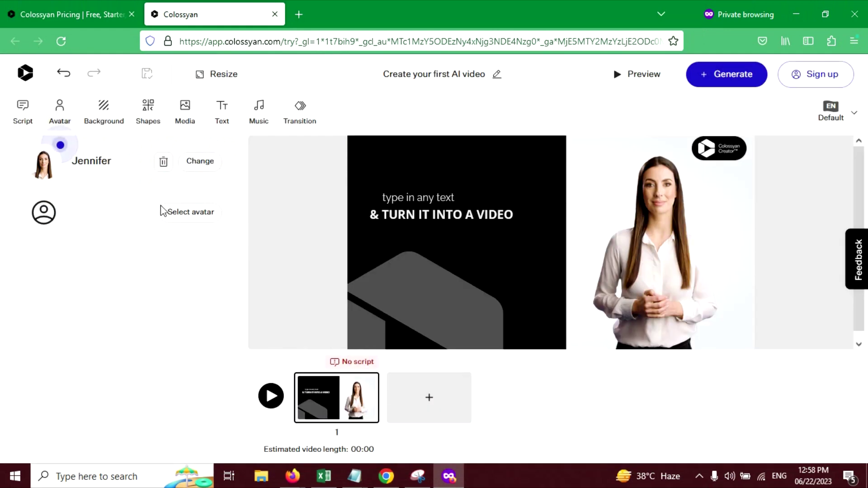
{"action": "left_click", "coordinate": [200, 163]}
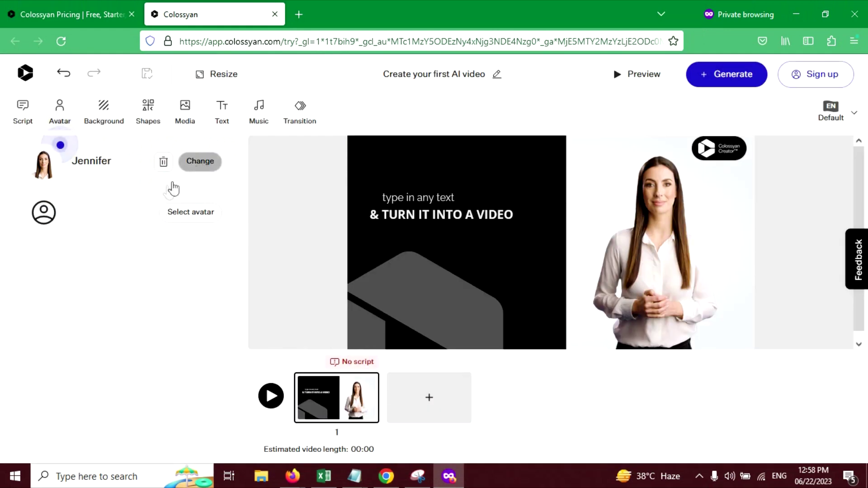
Replace the Jennifer avatar with Emily, who uses the Cora voice.
{"action": "left_click", "coordinate": [173, 189]}
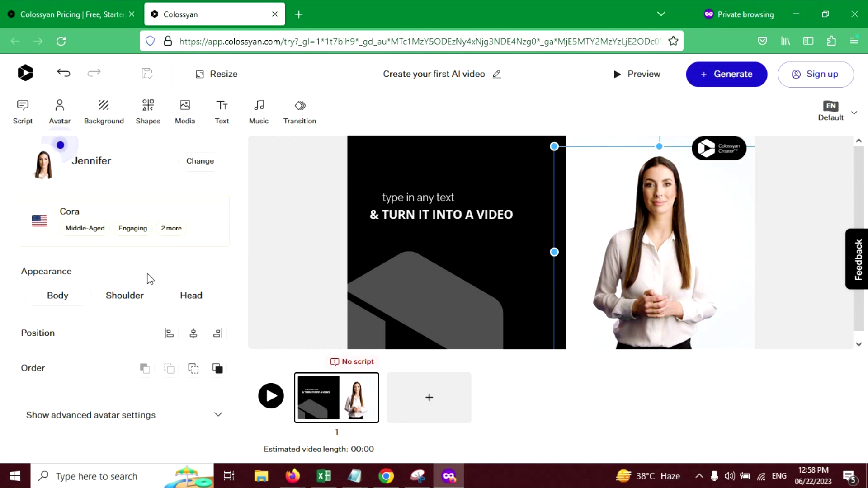
{"action": "left_click", "coordinate": [193, 163]}
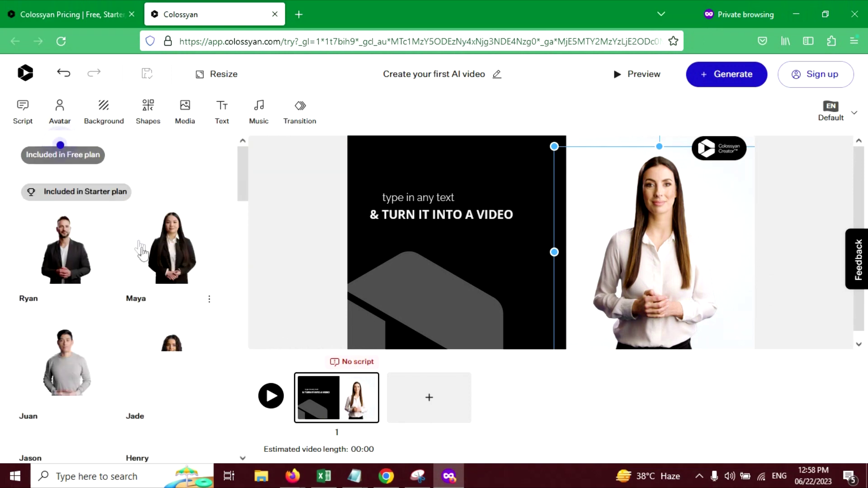
{"action": "scroll", "coordinate": [177, 308], "scroll_direction": "down", "scroll_amount": 3}
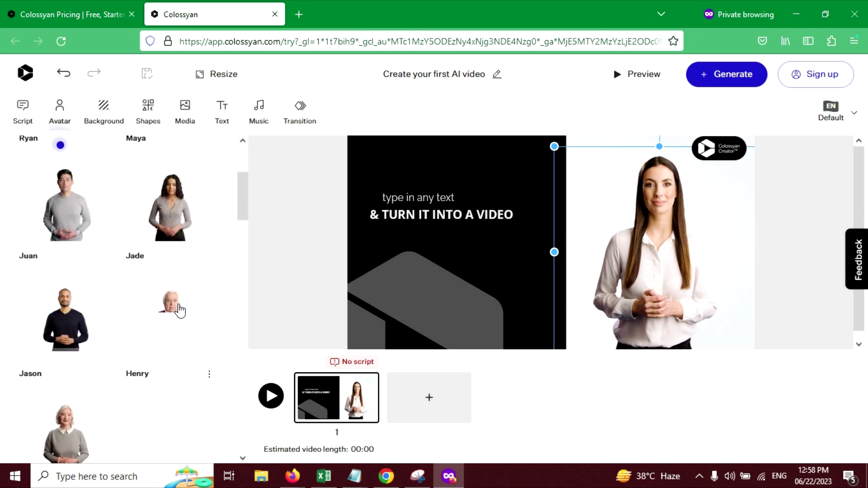
{"action": "scroll", "coordinate": [180, 304], "scroll_direction": "down", "scroll_amount": 10}
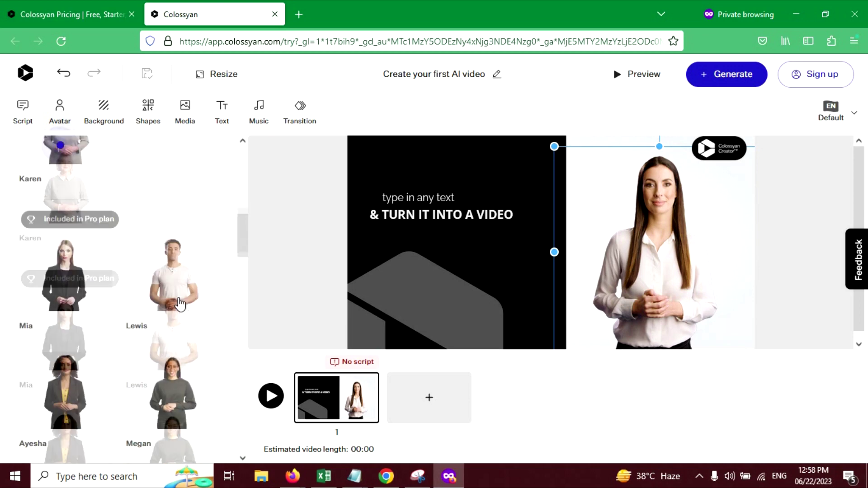
{"action": "scroll", "coordinate": [180, 261], "scroll_direction": "down", "scroll_amount": 2}
{"action": "left_click", "coordinate": [78, 193]}
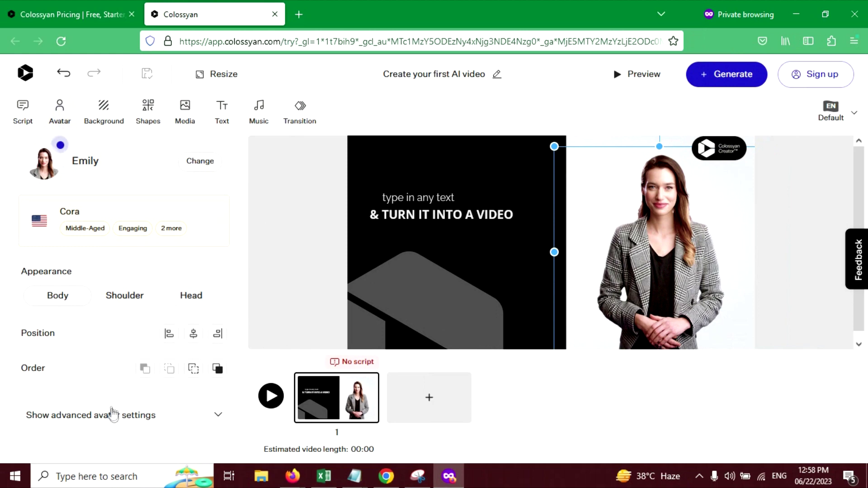
{"action": "left_click", "coordinate": [113, 414]}
Add Ryan as a second avatar in the scene.
{"action": "scroll", "coordinate": [143, 357], "scroll_direction": "down", "scroll_amount": 1}
{"action": "scroll", "coordinate": [119, 245], "scroll_direction": "up", "scroll_amount": 1}
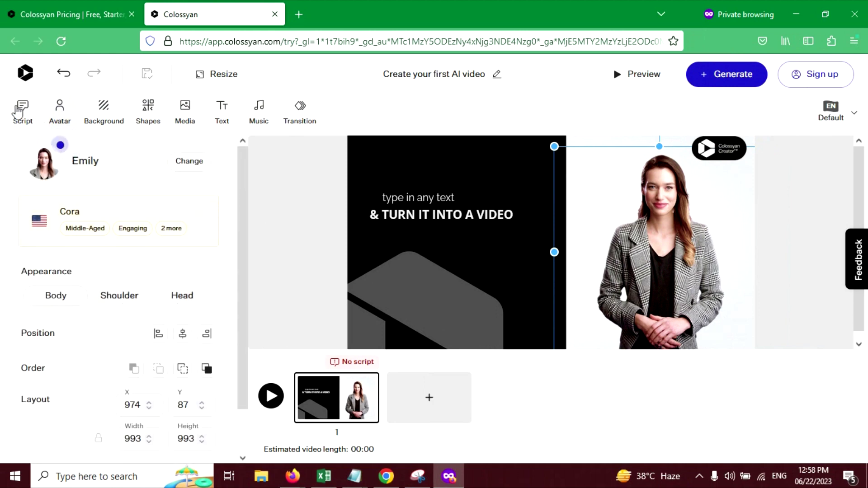
{"action": "left_click", "coordinate": [18, 110]}
{"action": "left_click", "coordinate": [59, 110]}
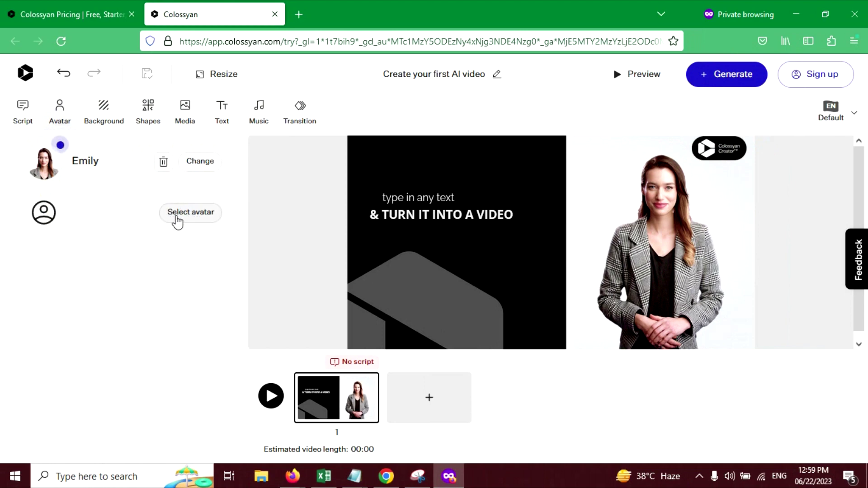
{"action": "left_click", "coordinate": [176, 221]}
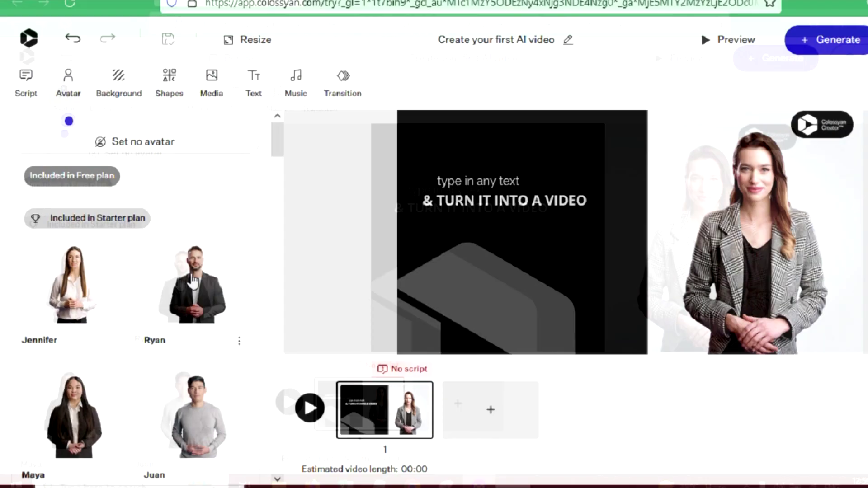
{"action": "left_click", "coordinate": [168, 286]}
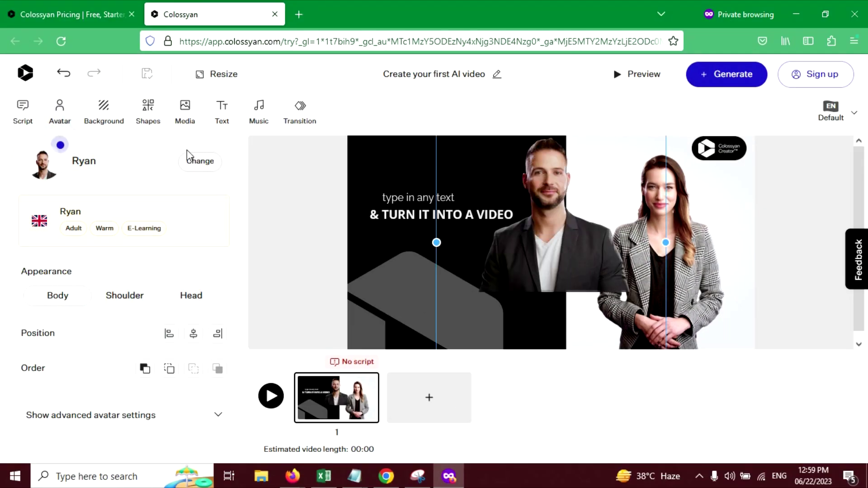
Position Emily on the left and Ryan on the right of the frame.
{"action": "left_click_drag", "start_coordinate": [662, 234], "coordinate": [436, 234]}
{"action": "left_click_drag", "start_coordinate": [491, 269], "coordinate": [684, 240]}
{"action": "left_click", "coordinate": [294, 158]}
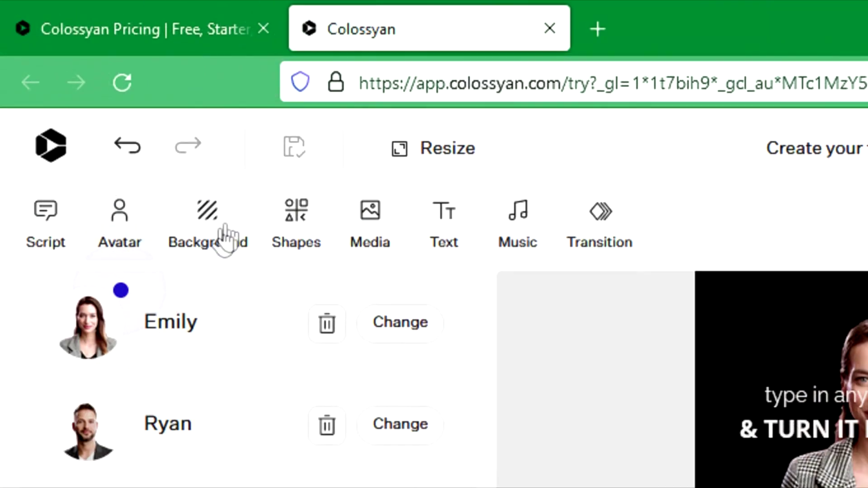
Set the scene background to the green valley stock photo.
{"action": "left_click", "coordinate": [211, 236]}
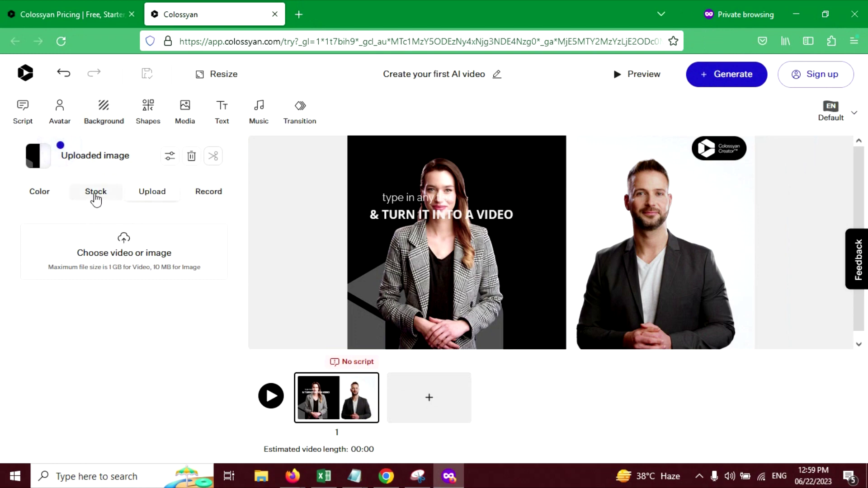
{"action": "left_click", "coordinate": [90, 195]}
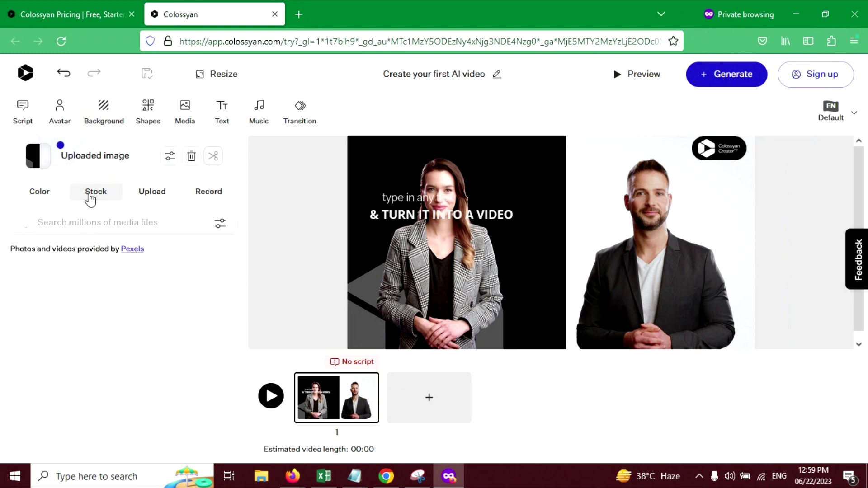
{"action": "scroll", "coordinate": [147, 324], "scroll_direction": "down", "scroll_amount": 1}
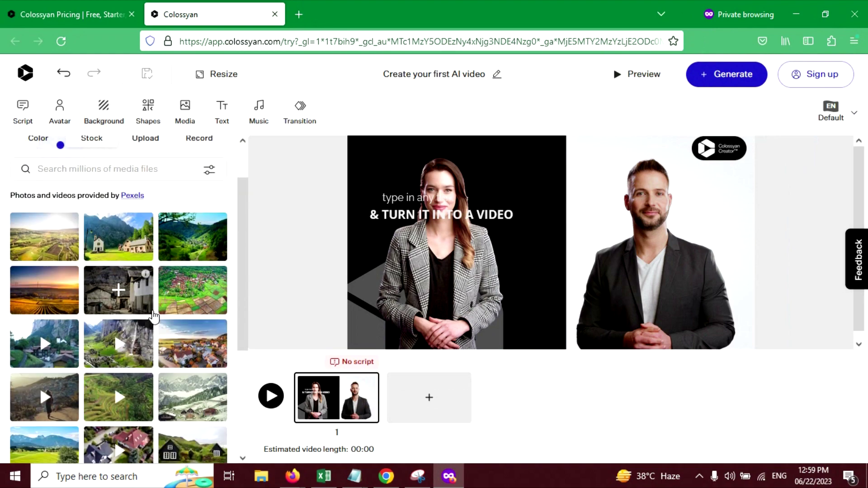
{"action": "left_click", "coordinate": [193, 239]}
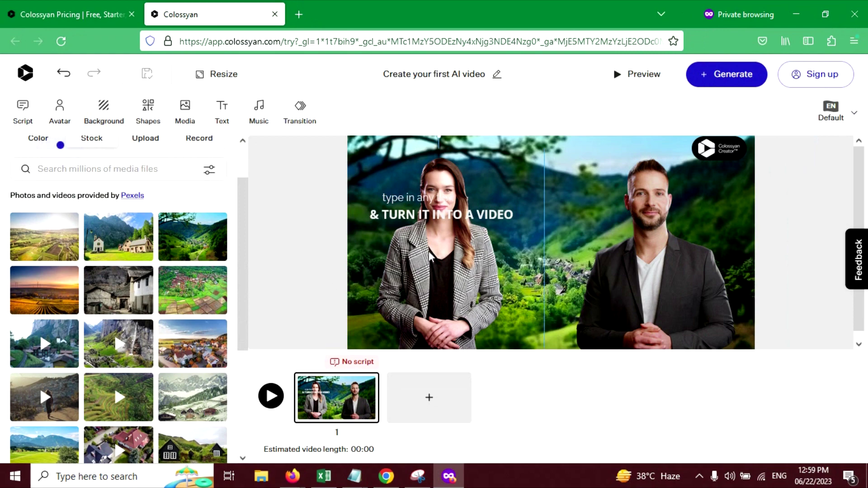
Remove the placeholder title text from the scene.
{"action": "left_click", "coordinate": [418, 220]}
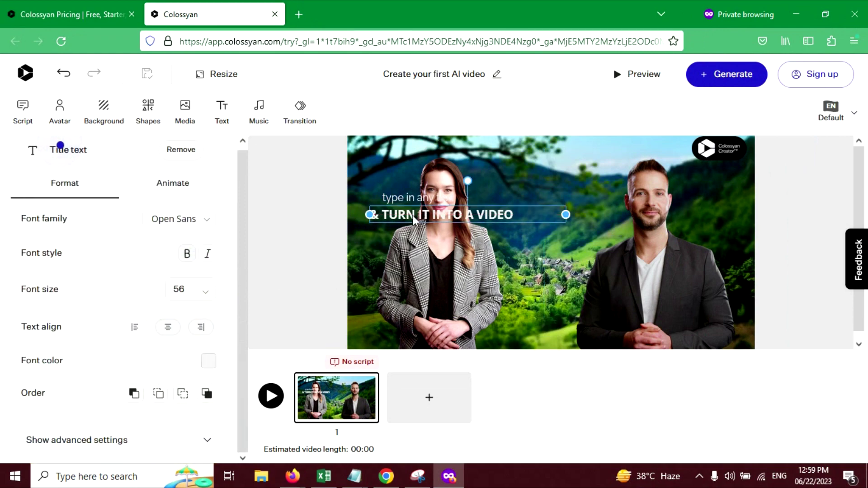
{"action": "left_click", "coordinate": [401, 228]}
{"action": "left_click", "coordinate": [26, 116]}
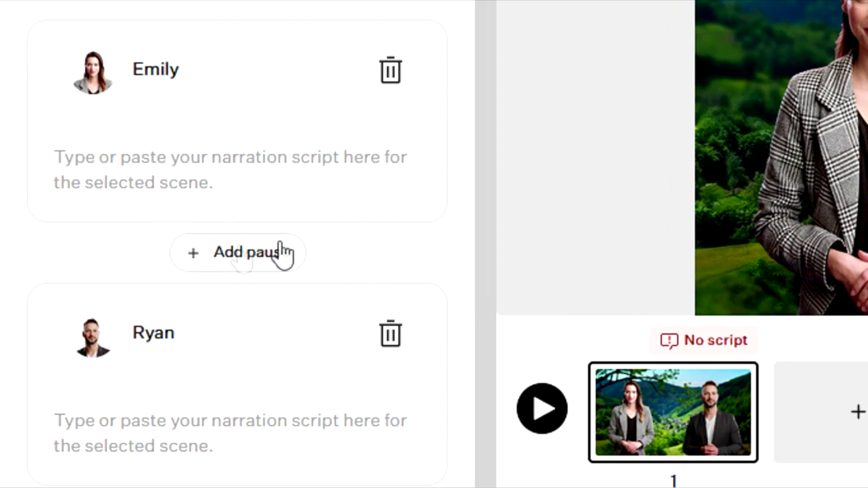
Paste the first speaker's welcome lines from Notepad into Emily's script.
{"action": "left_click", "coordinate": [138, 318]}
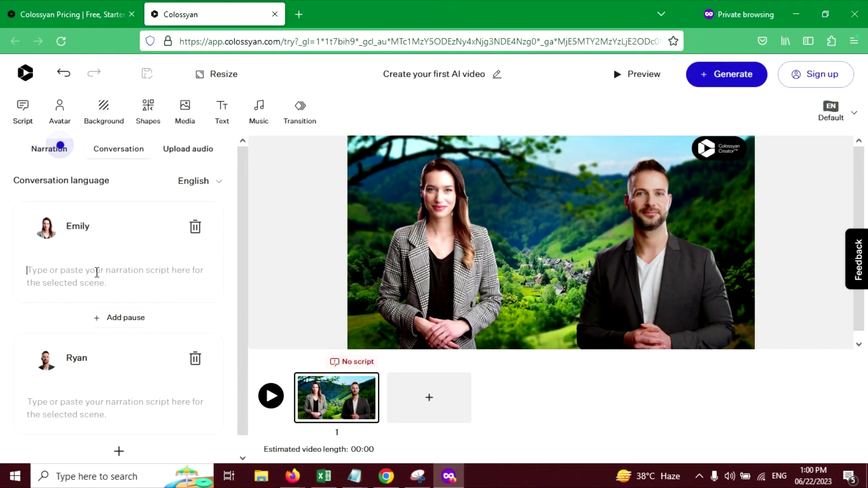
{"action": "mouse_move", "coordinate": [354, 476]}
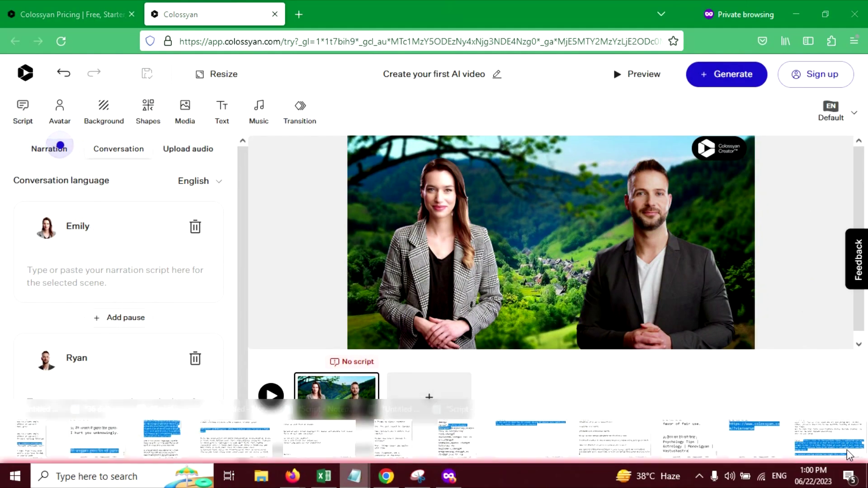
{"action": "left_click", "coordinate": [520, 434]}
{"action": "left_click", "coordinate": [479, 244]}
{"action": "left_click_drag", "start_coordinate": [260, 201], "coordinate": [97, 41]}
{"action": "key", "text": "ctrl+c"}
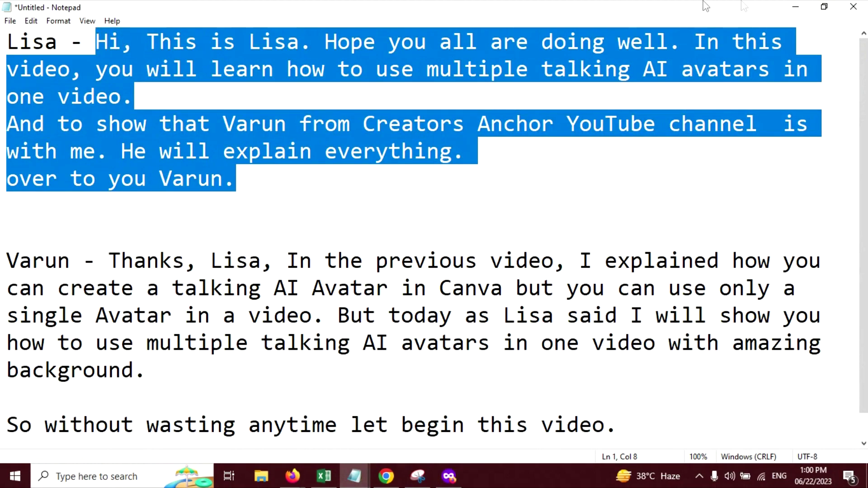
{"action": "left_click", "coordinate": [796, 6]}
{"action": "key", "text": "ctrl+v"}
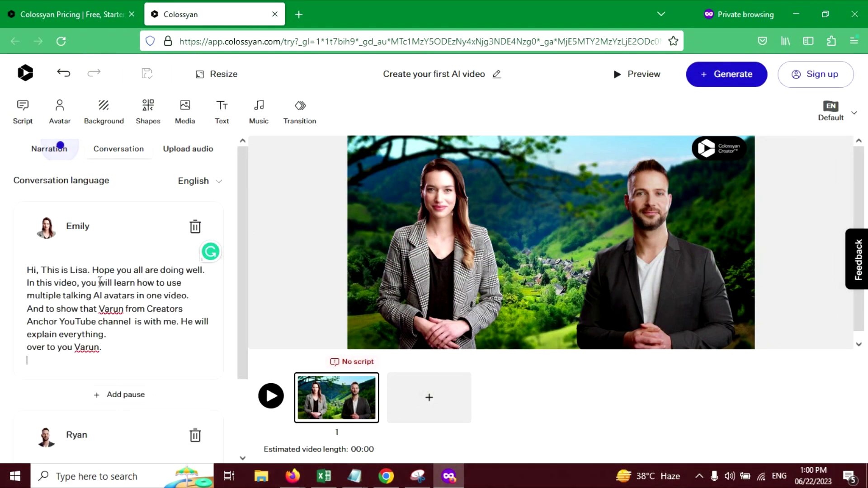
{"action": "scroll", "coordinate": [120, 297], "scroll_direction": "down", "scroll_amount": 2}
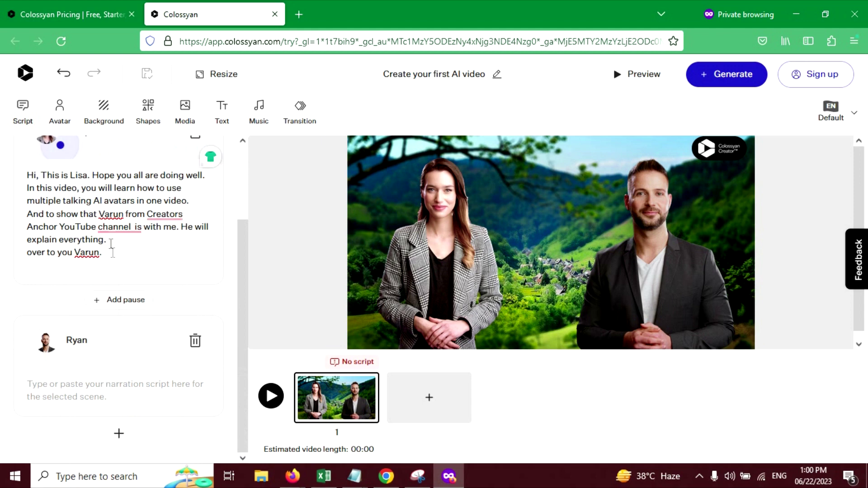
Add a 2-second pause and paste the reply from Notepad into Ryan's script.
{"action": "left_click", "coordinate": [120, 302]}
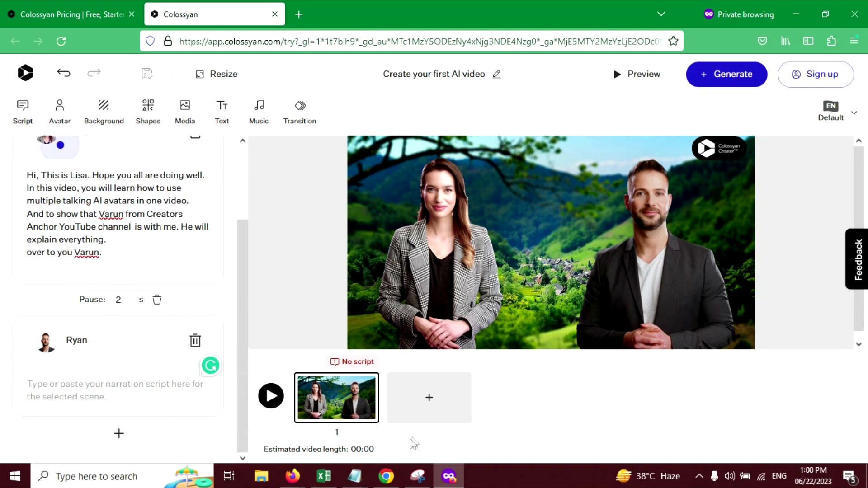
{"action": "mouse_move", "coordinate": [355, 476]}
{"action": "left_click", "coordinate": [804, 433]}
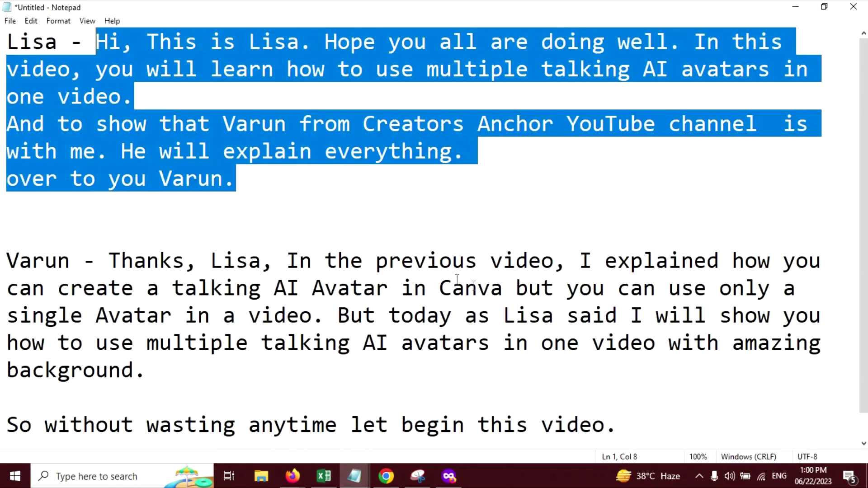
{"action": "left_click", "coordinate": [440, 289]}
{"action": "left_click_drag", "start_coordinate": [632, 428], "coordinate": [104, 258]}
{"action": "key", "text": "ctrl+c"}
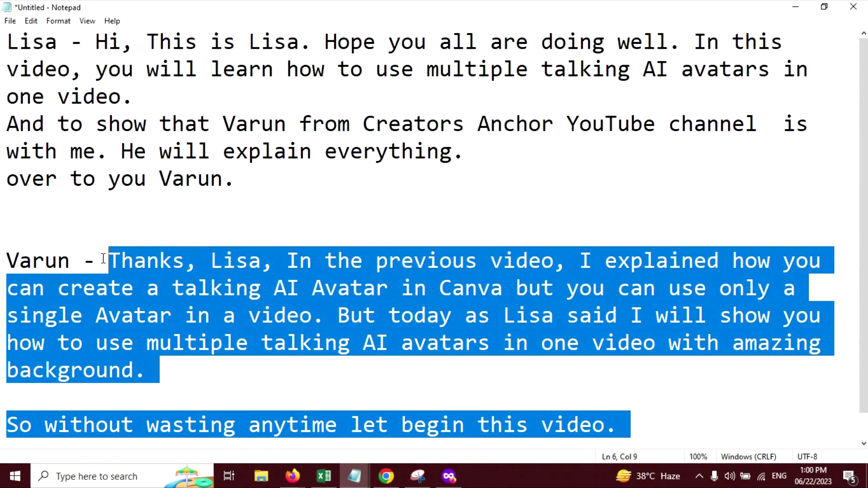
{"action": "left_click", "coordinate": [796, 6]}
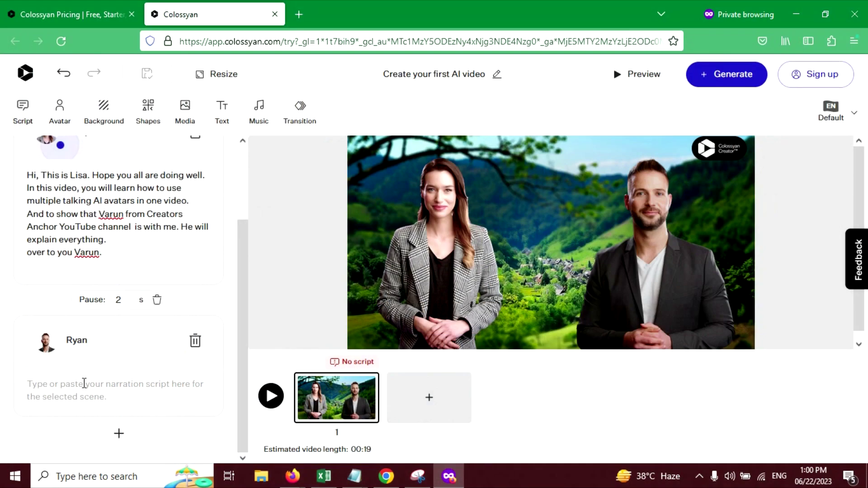
{"action": "left_click", "coordinate": [83, 383]}
{"action": "key", "text": "ctrl+v"}
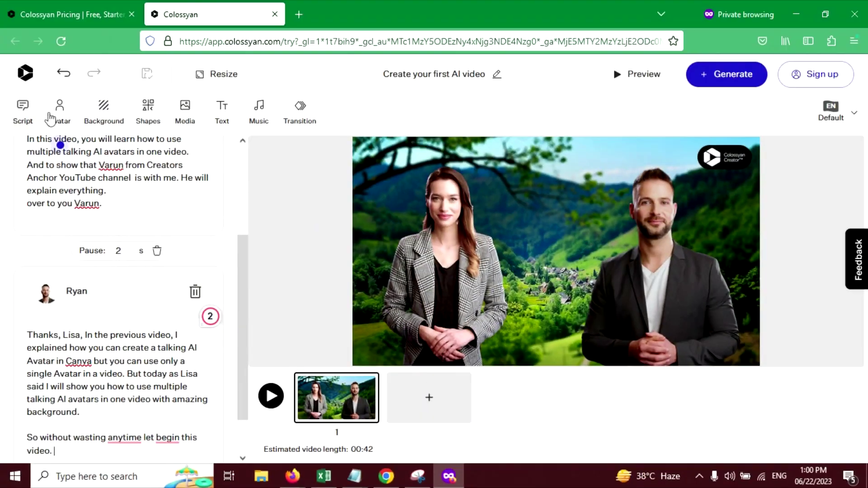
{"action": "left_click", "coordinate": [59, 111]}
Review the Background, Shapes, Media, Text, Music and Transition options, then generate the video.
{"action": "left_click", "coordinate": [100, 124]}
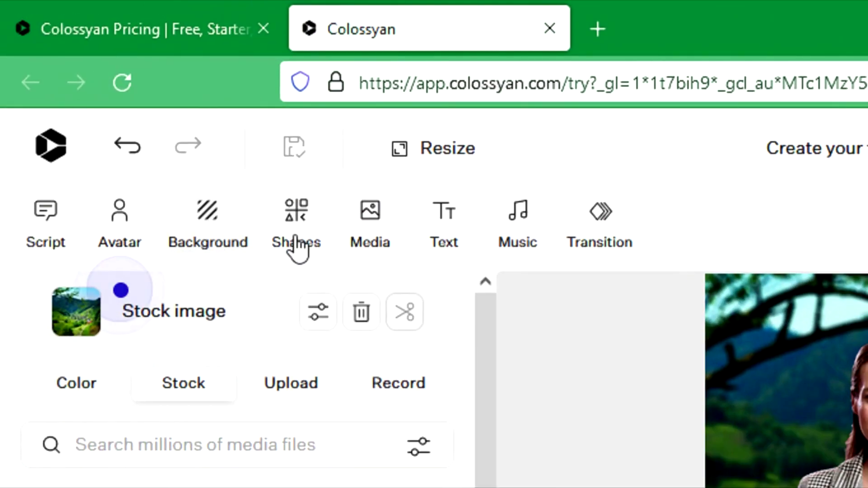
{"action": "left_click", "coordinate": [303, 236]}
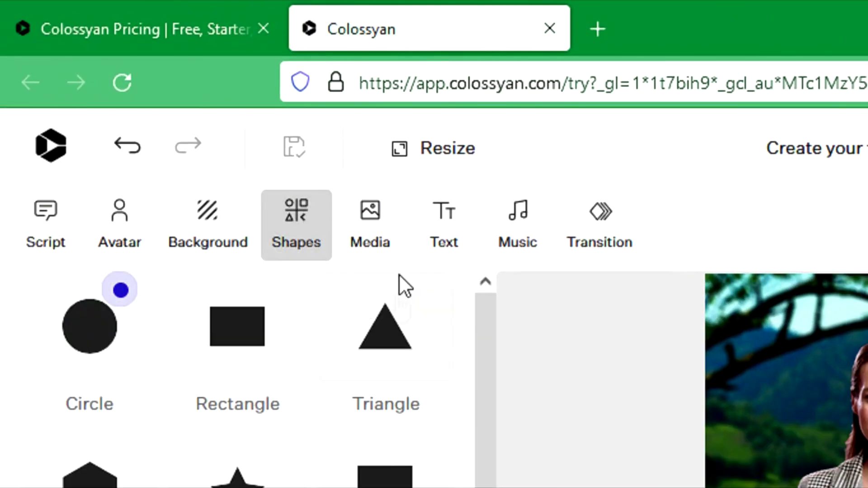
{"action": "left_click", "coordinate": [384, 250]}
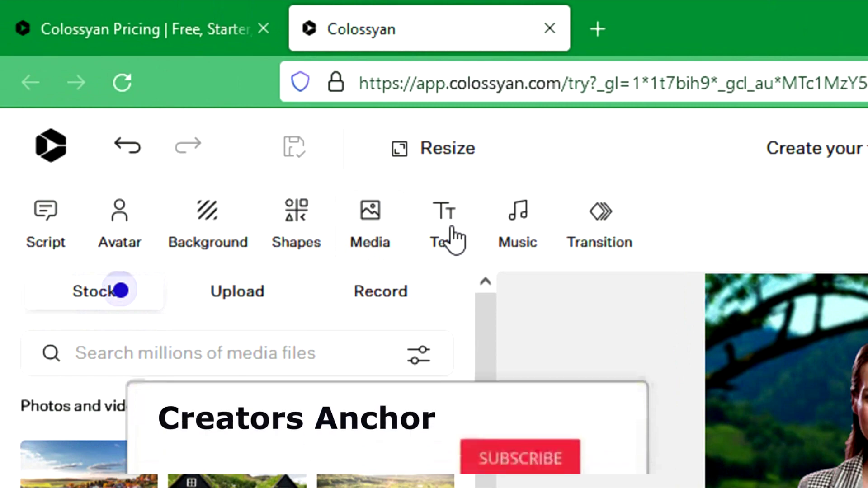
{"action": "left_click", "coordinate": [438, 255]}
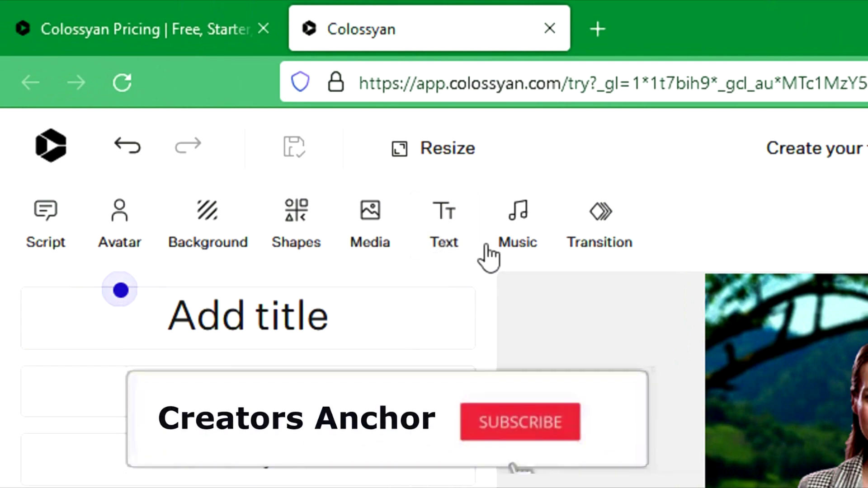
{"action": "left_click", "coordinate": [515, 247]}
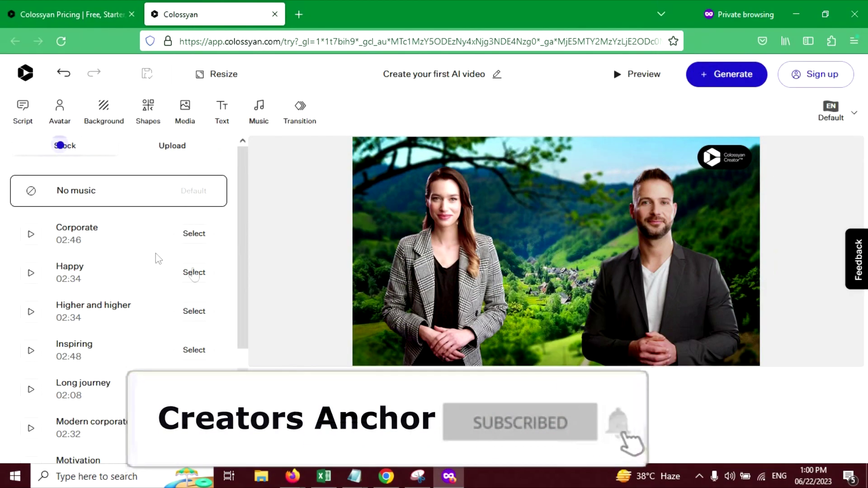
{"action": "left_click", "coordinate": [310, 122]}
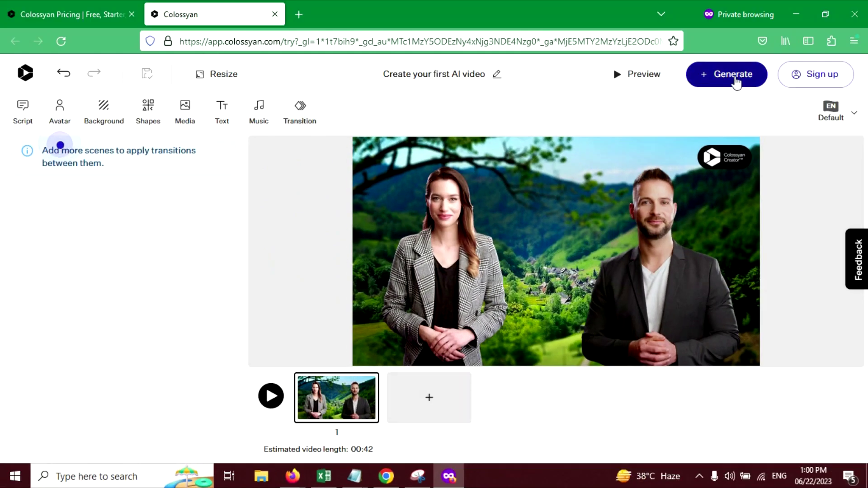
{"action": "left_click", "coordinate": [736, 82]}
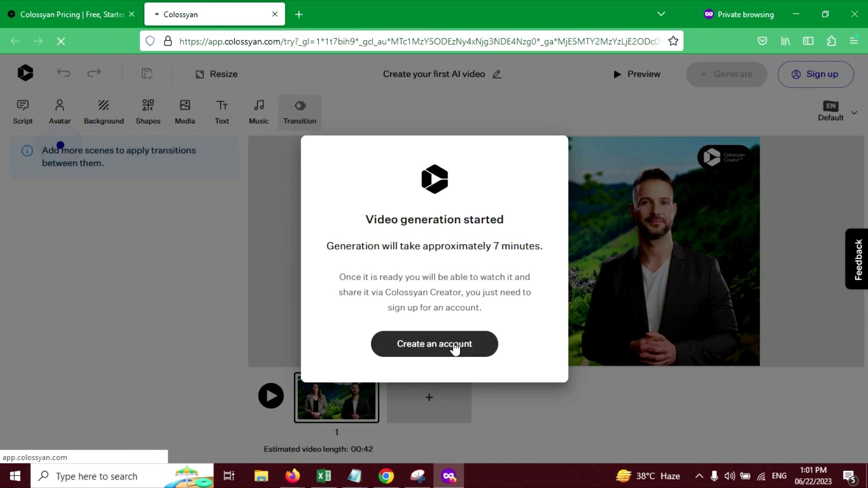
Create a 14-day free-trial account with Google sign-in to receive the generated video.
{"action": "left_click", "coordinate": [455, 347]}
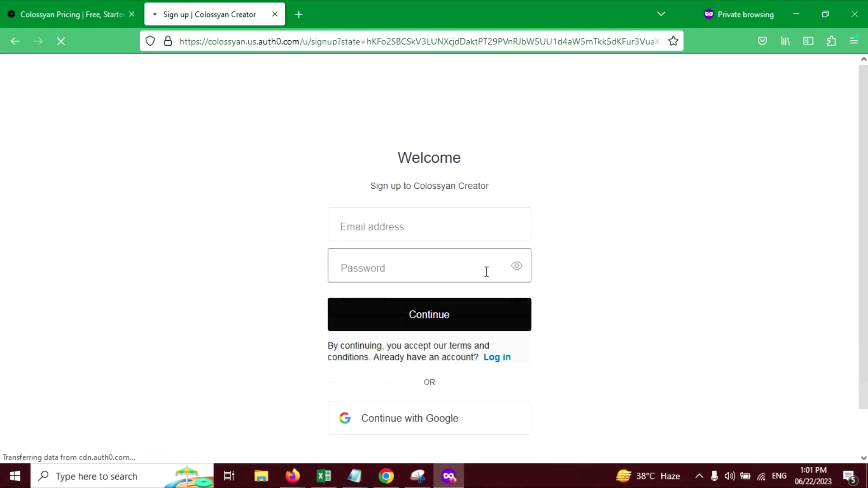
{"action": "scroll", "coordinate": [418, 281], "scroll_direction": "down", "scroll_amount": 3}
{"action": "left_click", "coordinate": [417, 371]}
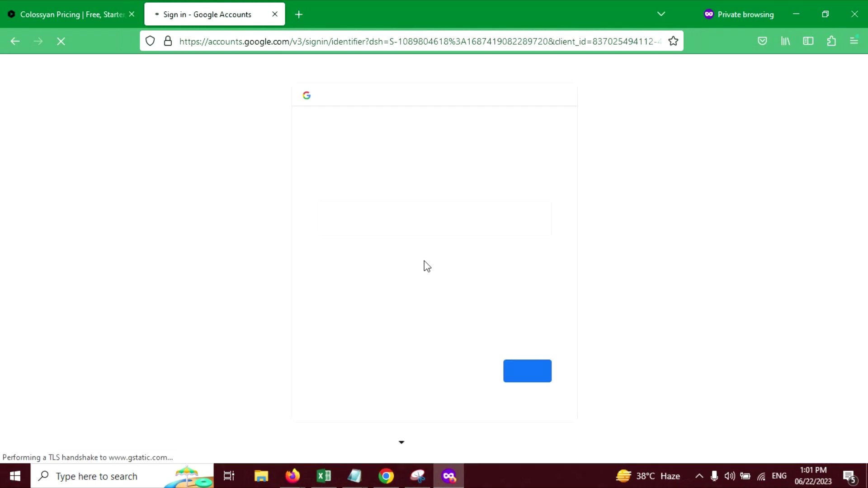
{"action": "left_click", "coordinate": [399, 221]}
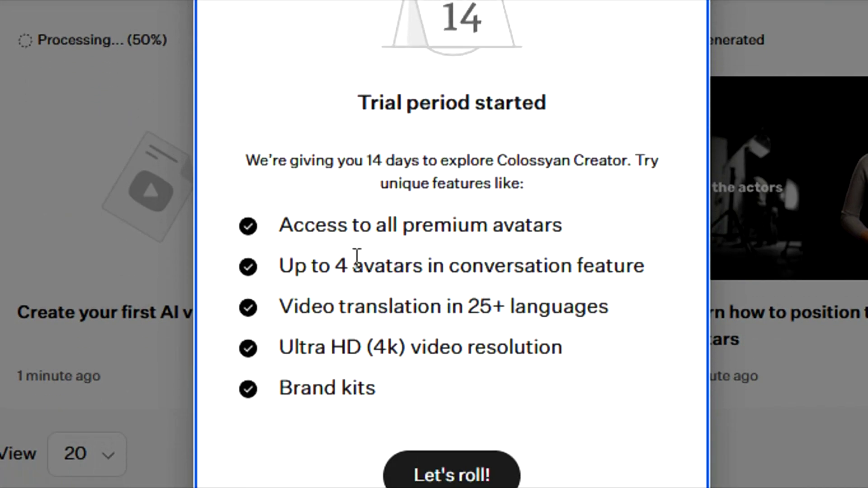
{"action": "left_click_drag", "start_coordinate": [281, 266], "coordinate": [615, 266]}
{"action": "left_click_drag", "start_coordinate": [310, 305], "coordinate": [409, 303]}
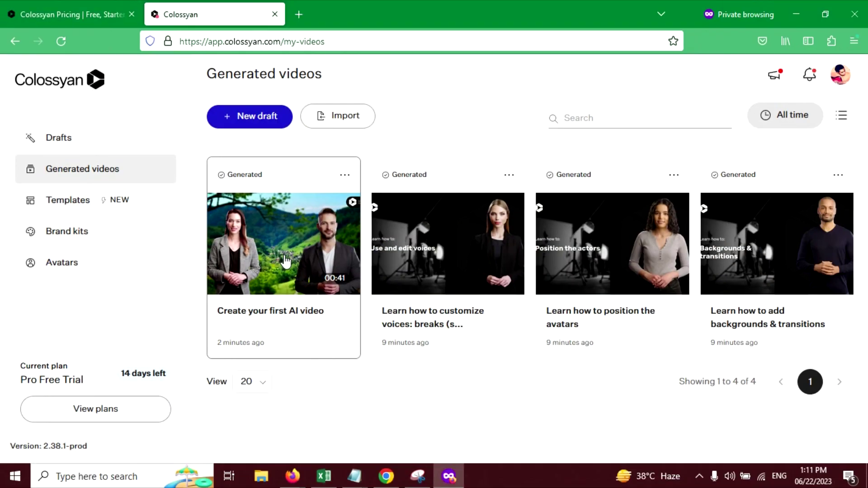
Open the generated 'Create your first AI video' and play it.
{"action": "left_click", "coordinate": [285, 261]}
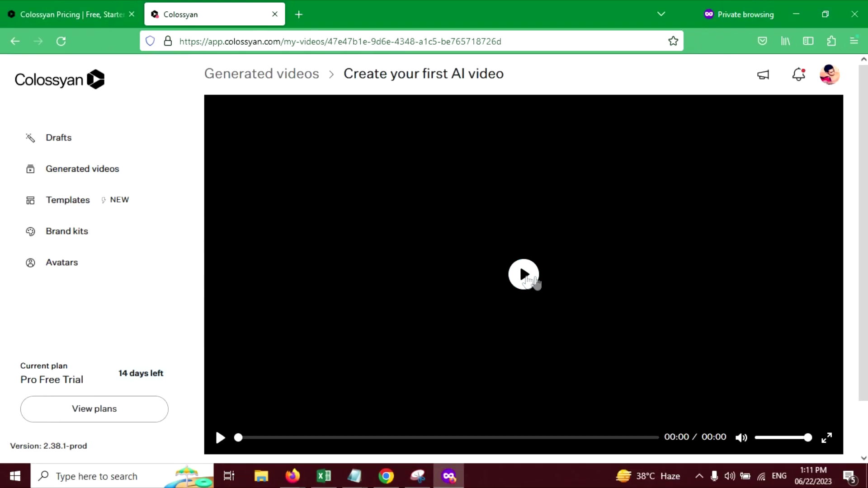
{"action": "left_click", "coordinate": [525, 275]}
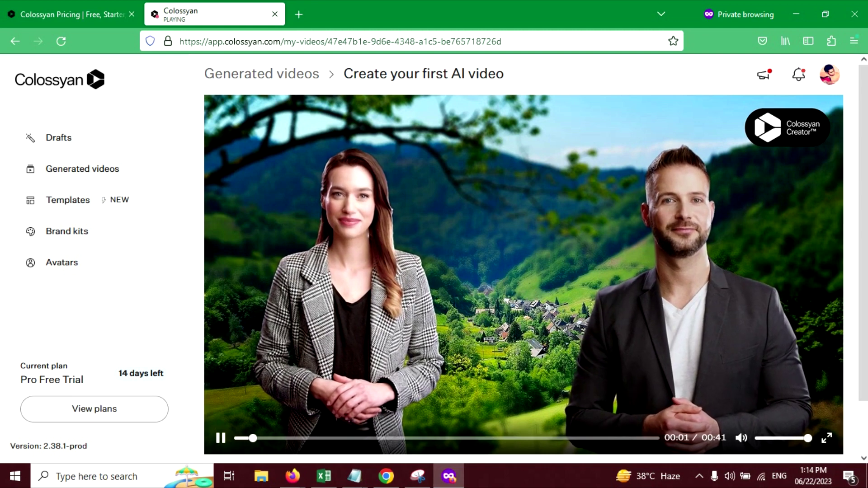